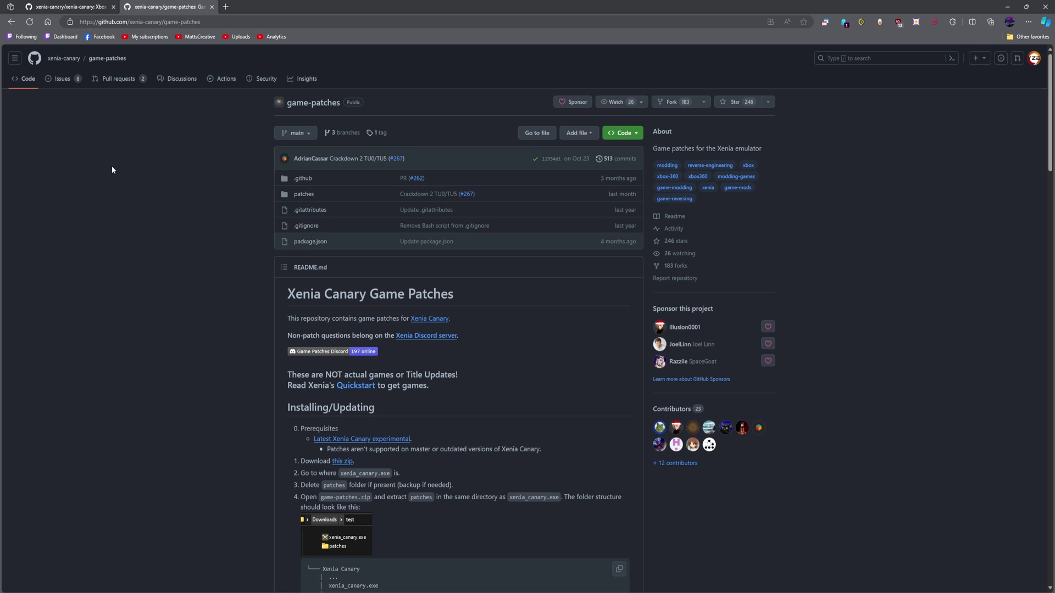
Step: Open the Code dropdown on the xenia-canary game-patches repository page
click(632, 139)
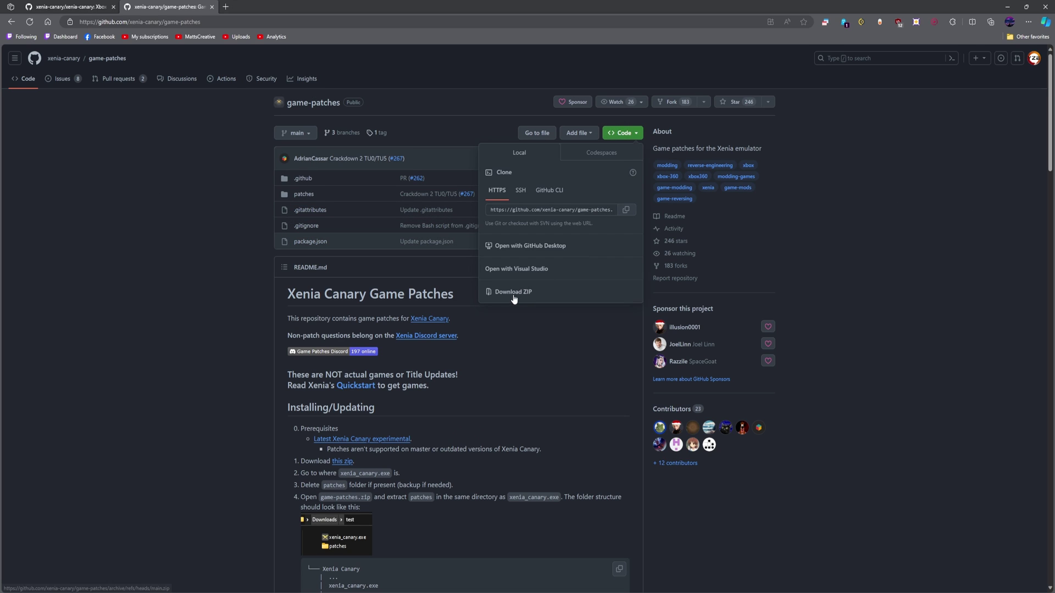
Step: Download the repository as a ZIP and open Downloads in a separate window on the left
click(776, 463)
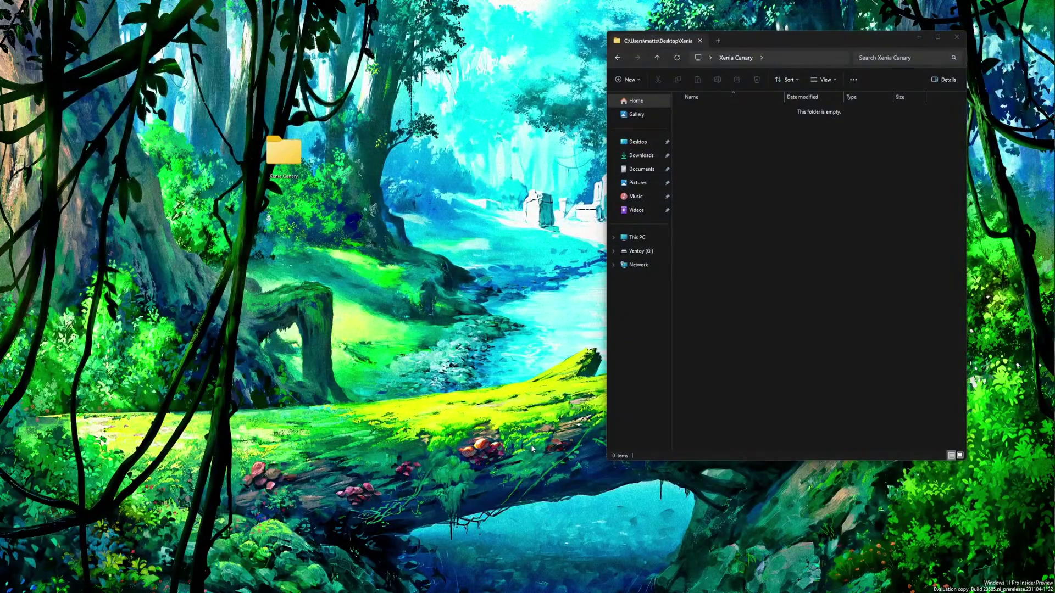
right_click(641, 156)
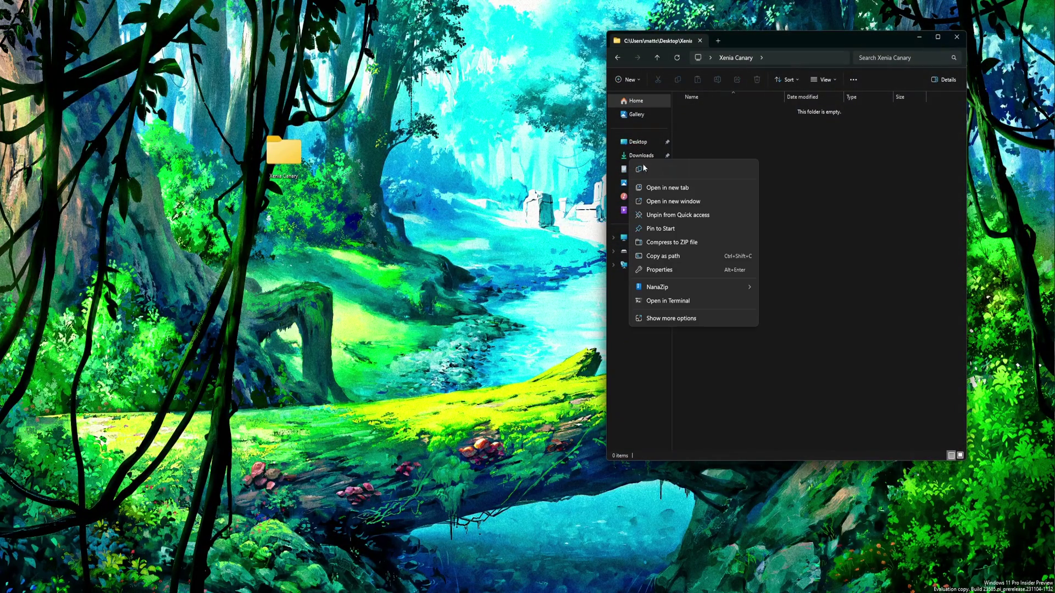
click(668, 204)
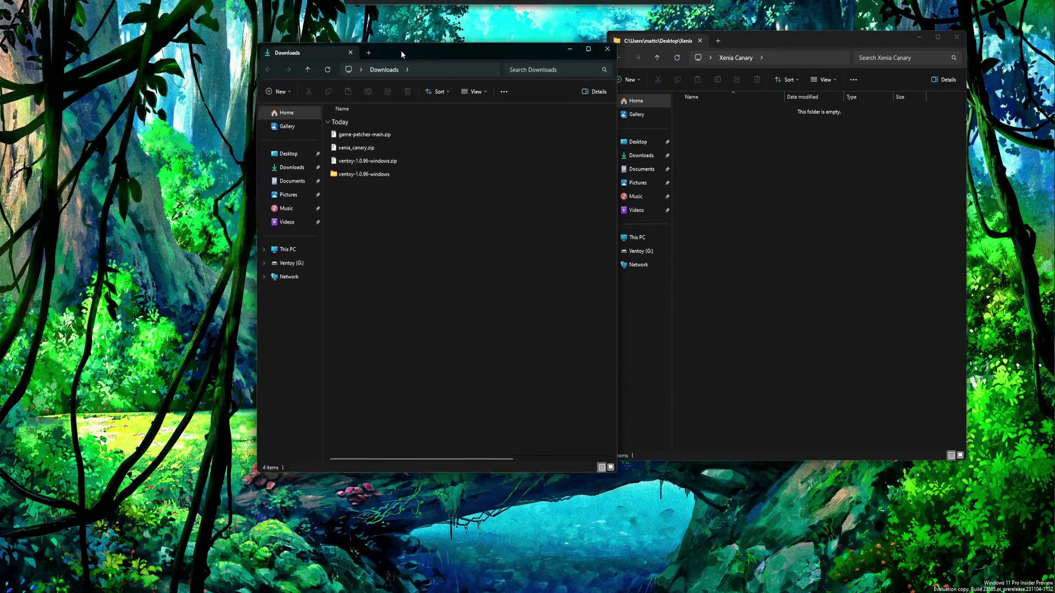
drag(763, 54, 376, 46)
Step: Extract the patches folder from game-patches-main.zip into the Xenia Canary folder
double_click(317, 141)
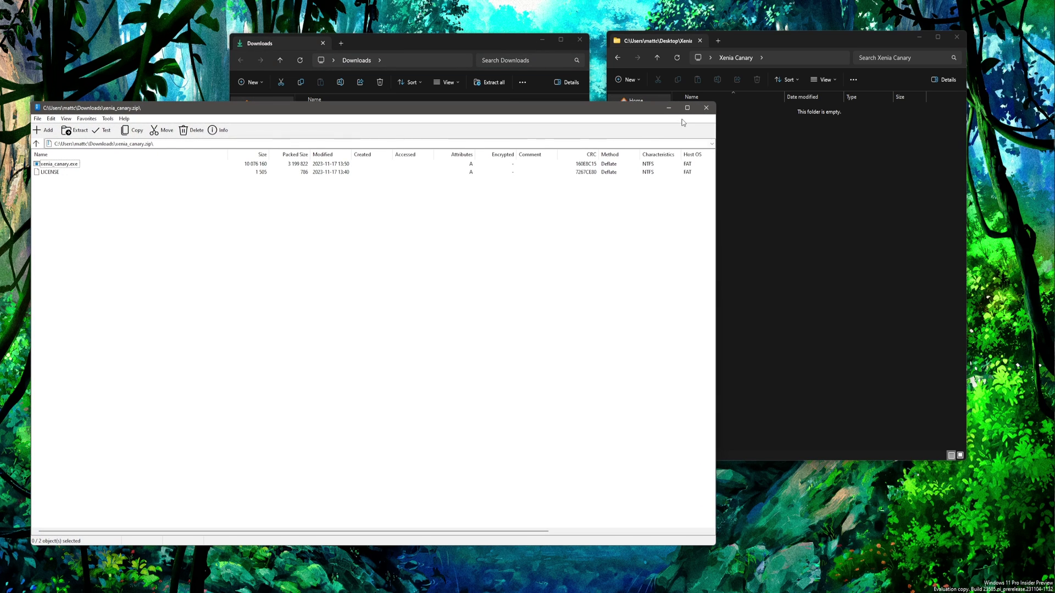
click(706, 108)
double_click(347, 124)
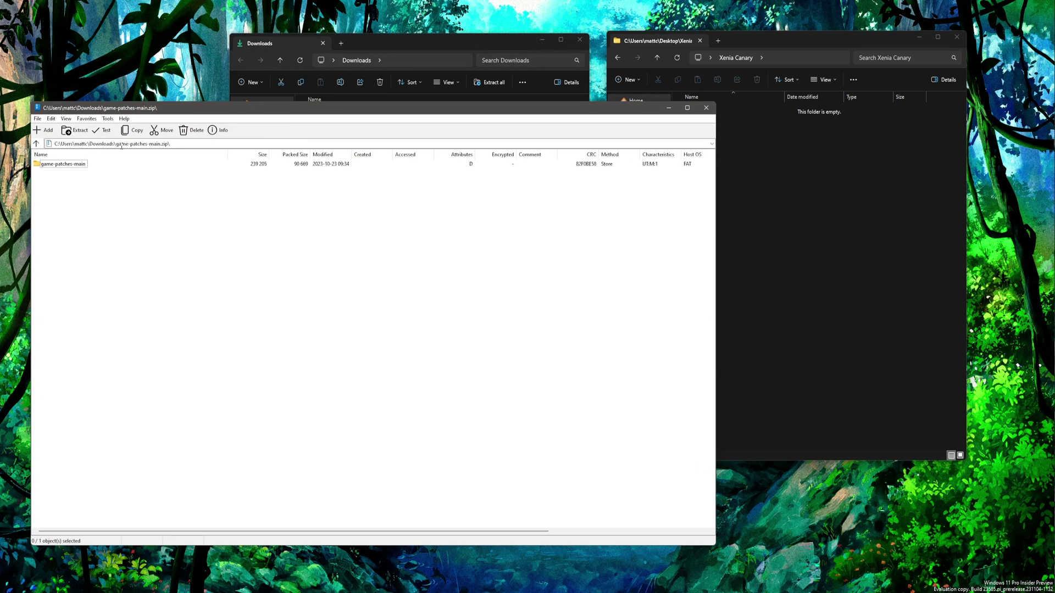
double_click(65, 165)
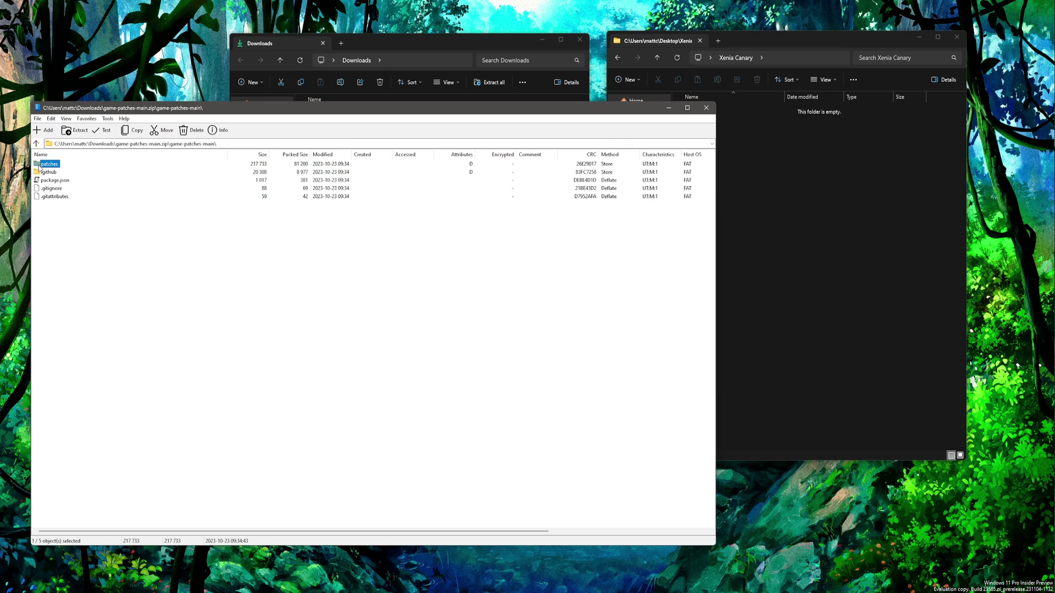
drag(796, 197, 795, 191)
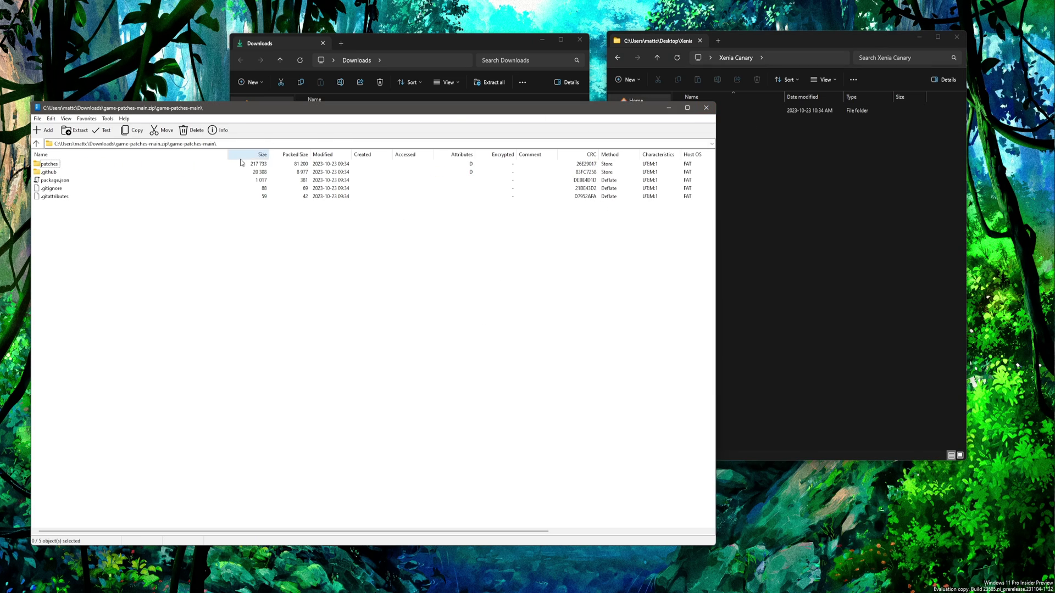
Step: Extract xenia_canary.exe from xenia_canary.zip into the Xenia Canary folder and close NanaZip
click(38, 144)
click(37, 144)
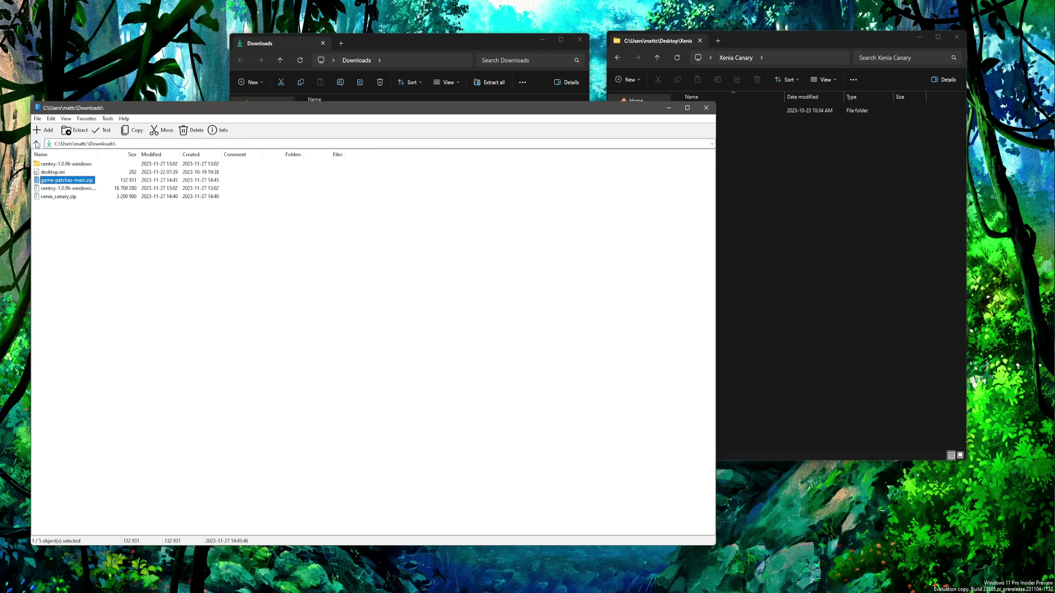
double_click(51, 230)
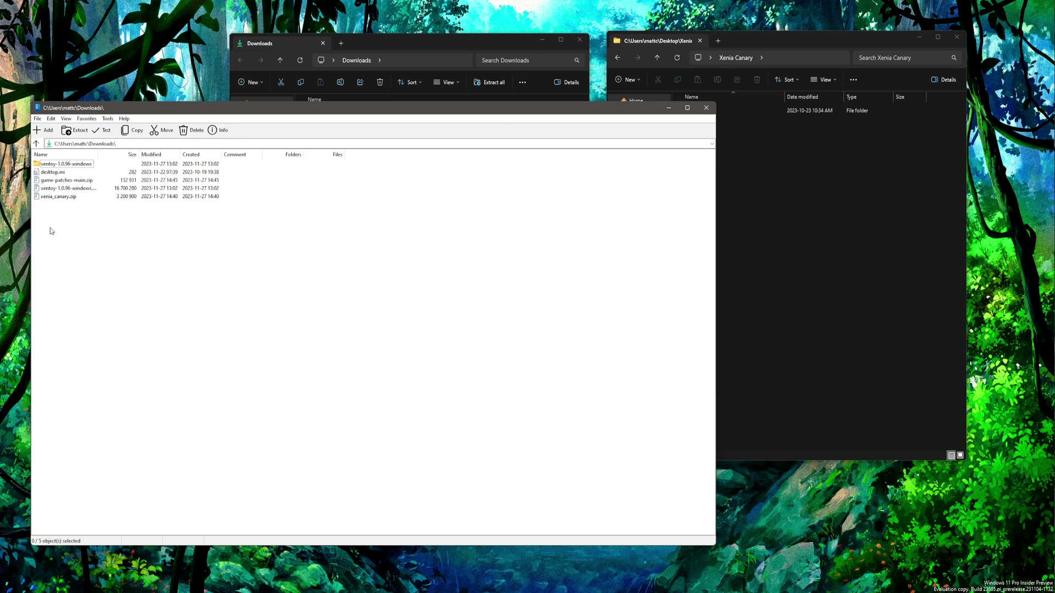
double_click(59, 197)
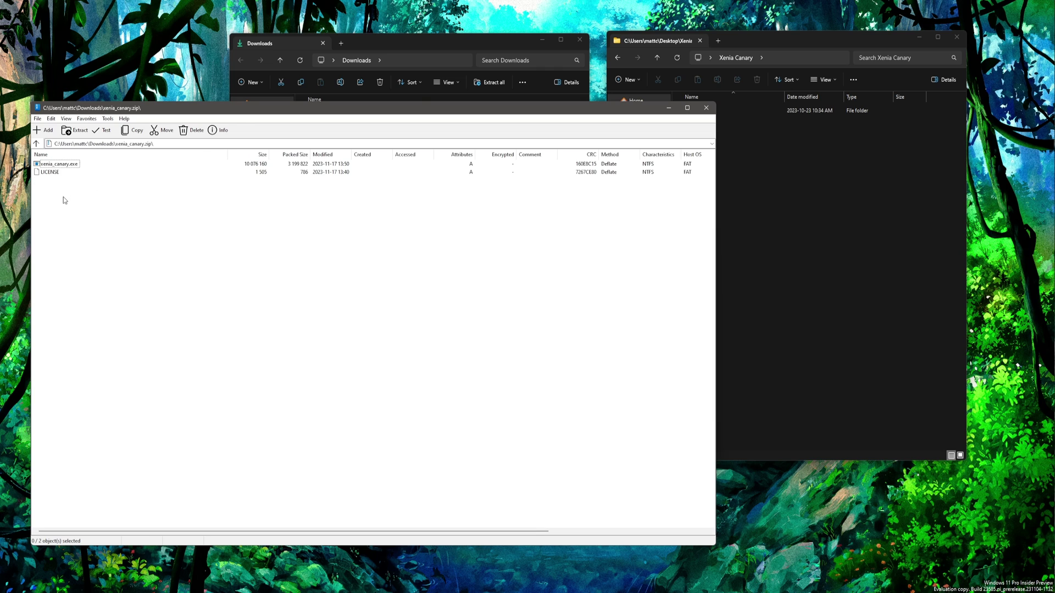
drag(745, 218, 760, 218)
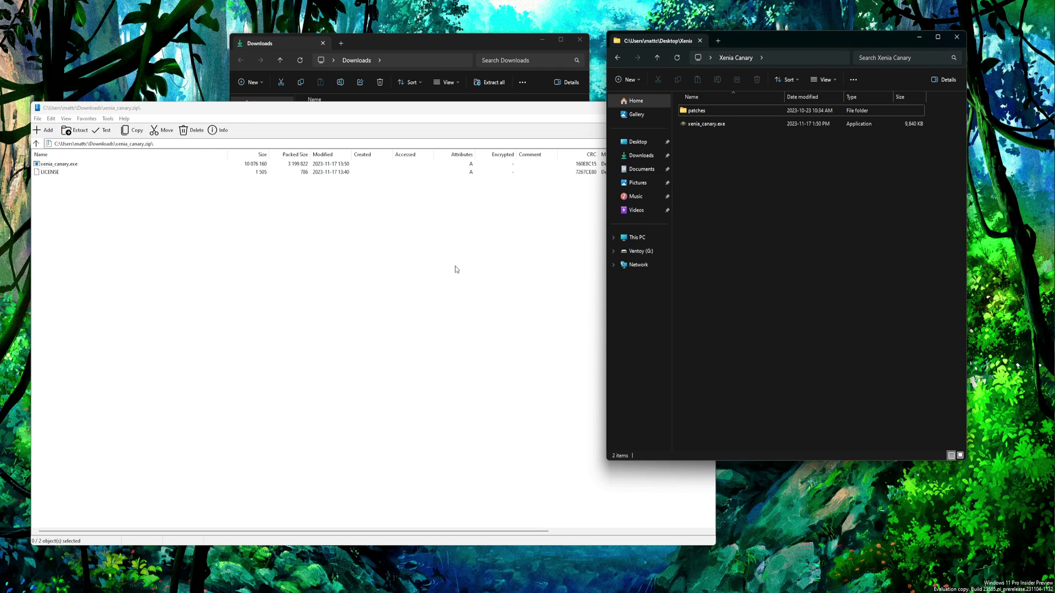
click(705, 108)
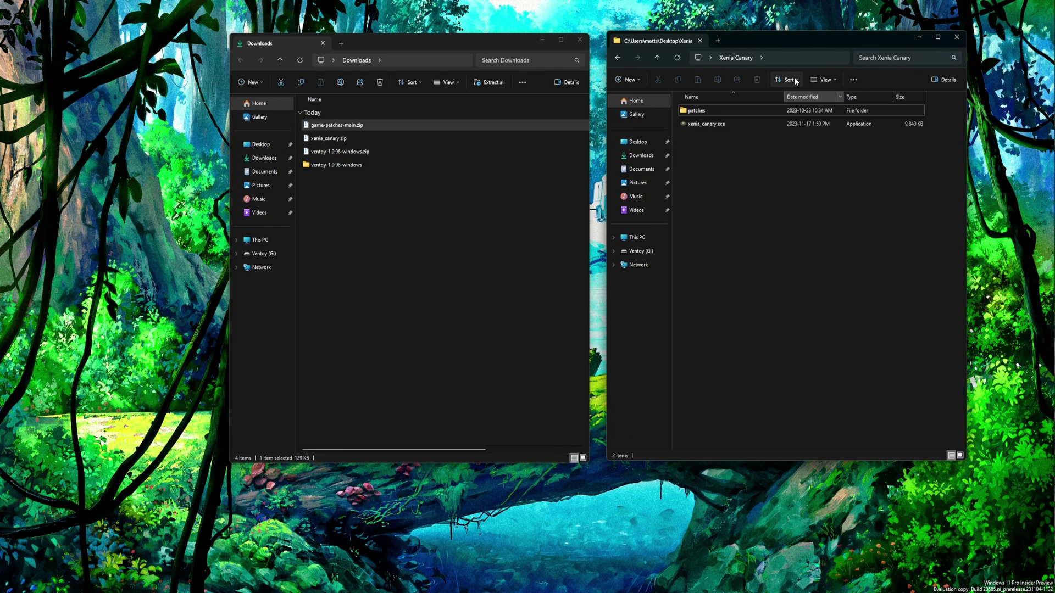
Step: Run xenia_canary.exe for the first time, allowing it past the security warning
click(579, 43)
drag(771, 42, 294, 52)
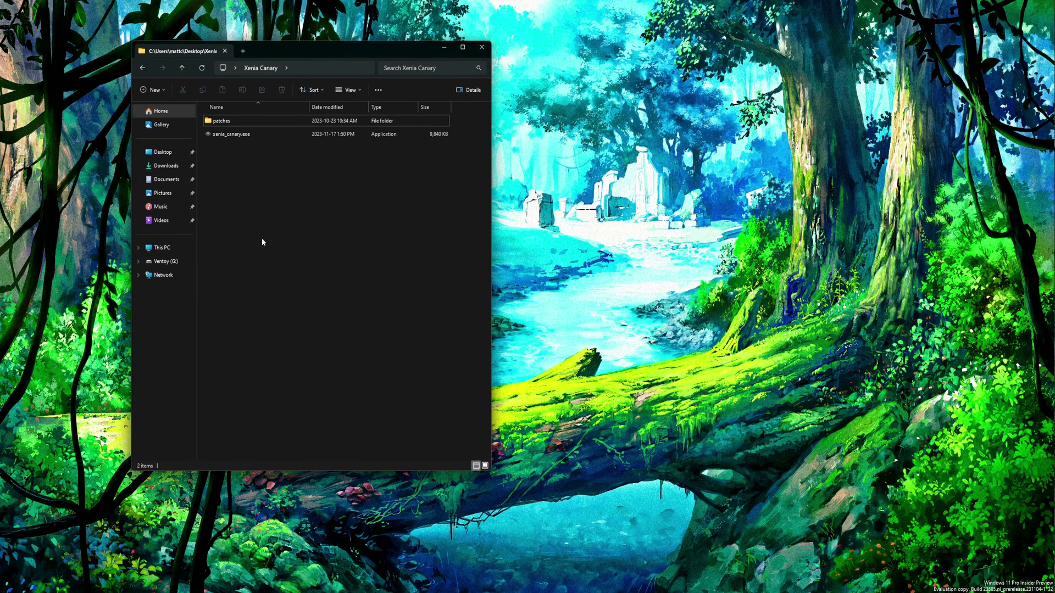
double_click(234, 133)
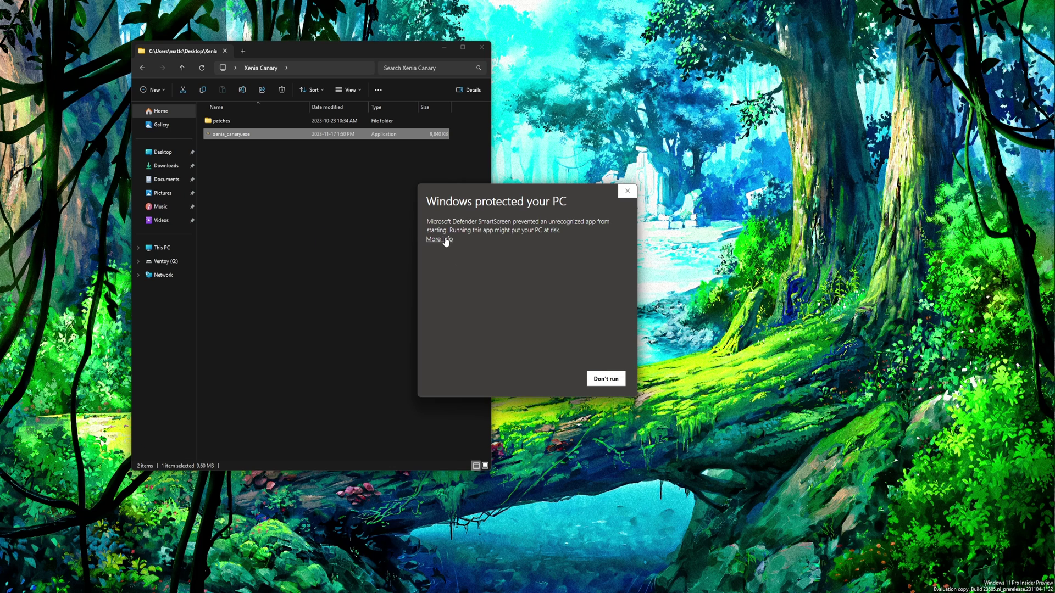
click(440, 239)
click(556, 379)
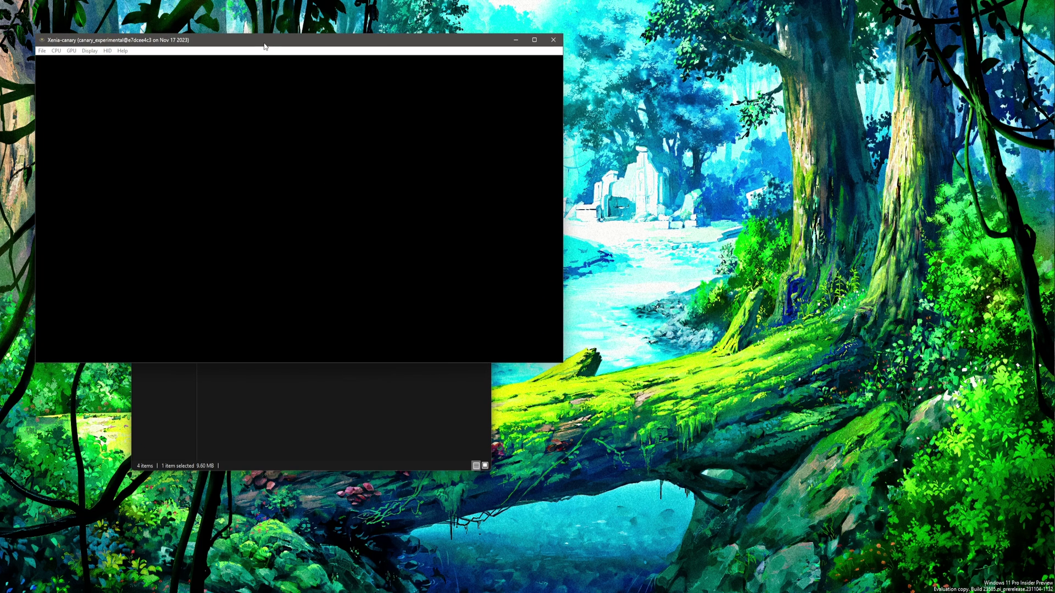
Step: Close the emulator and open 4D5307F1 - Fable II (GOTY_Platinum Edition).patch.toml from patches
drag(265, 46, 604, 172)
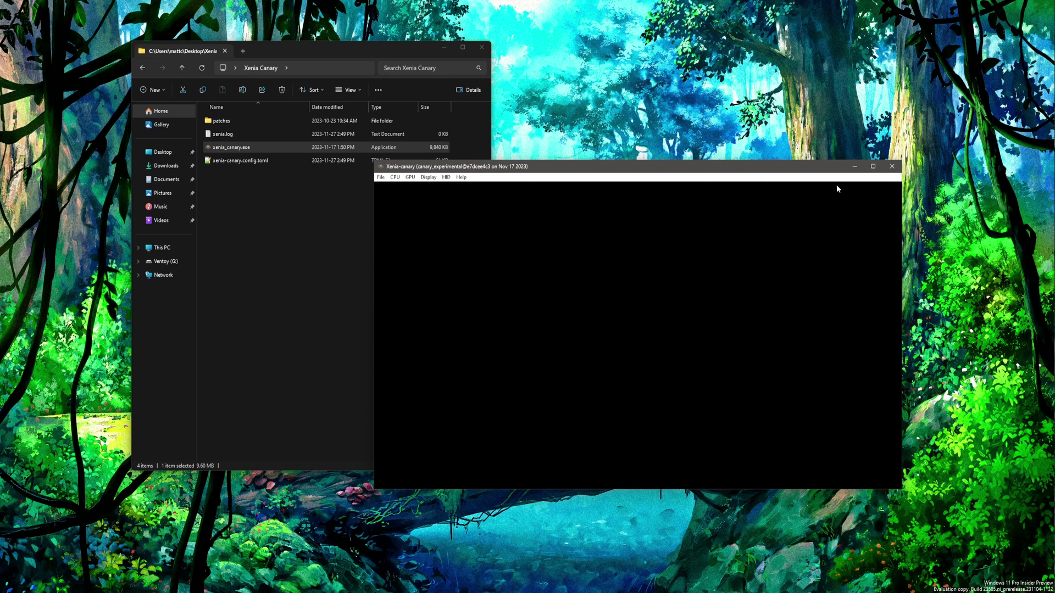
click(893, 167)
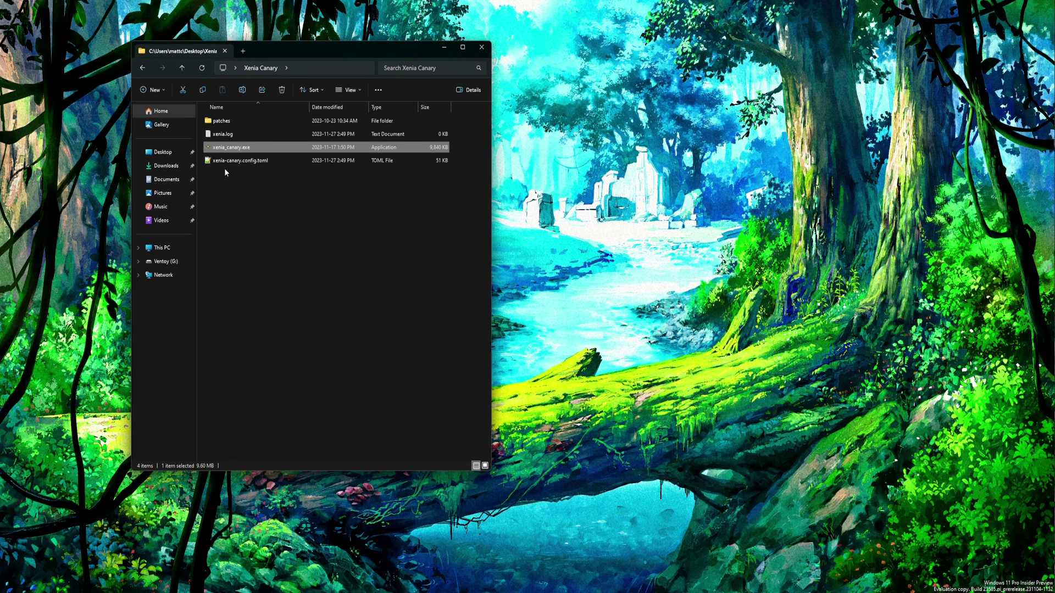
double_click(230, 121)
scroll(324, 275, down, 3)
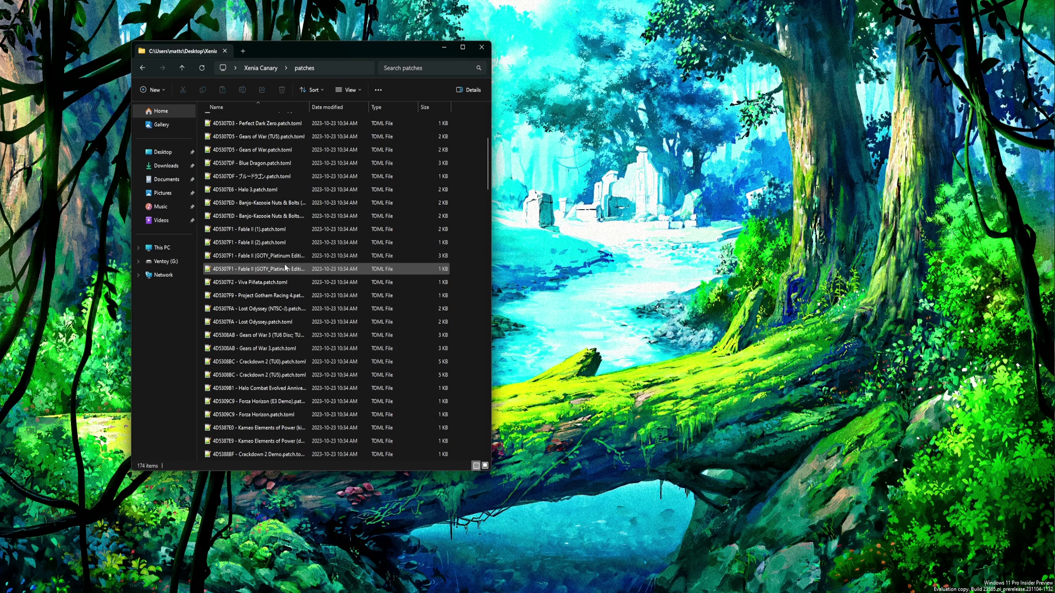
double_click(284, 257)
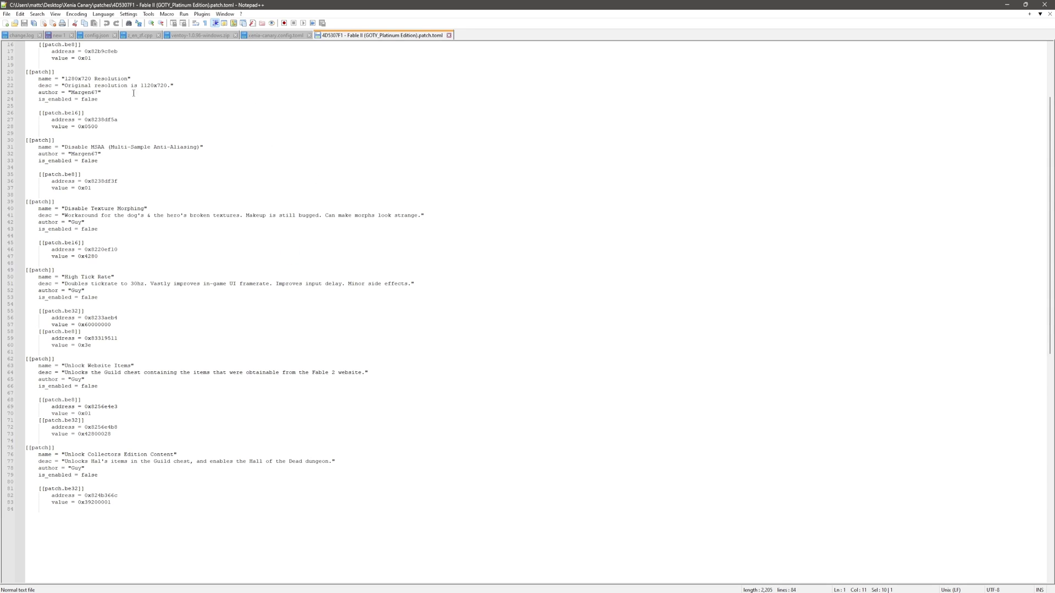
Step: Replace every 'false' with 'true' using Find and Replace, then save the patch file
click(36, 15)
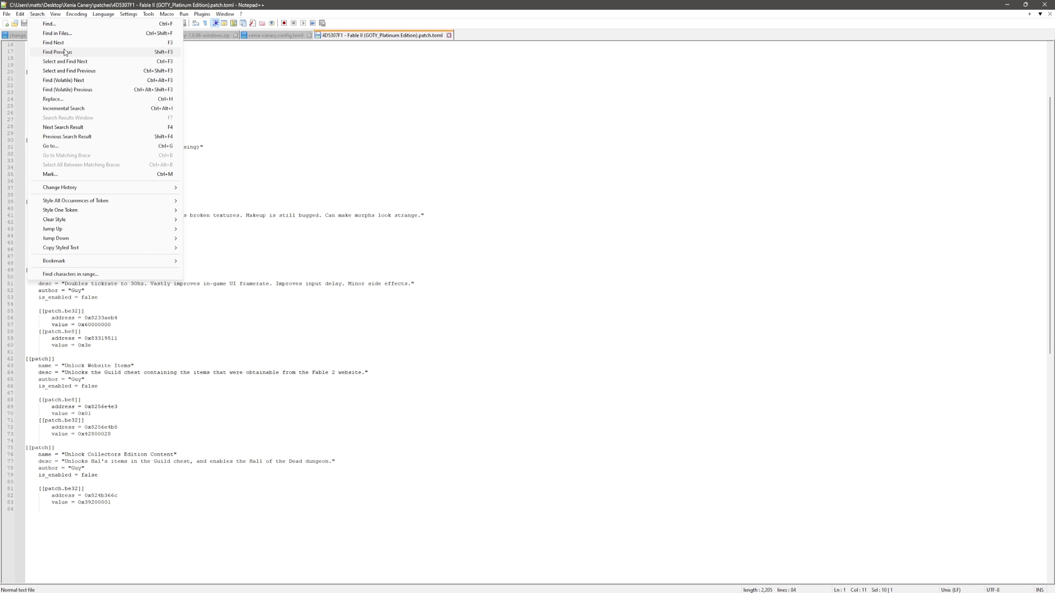
click(58, 23)
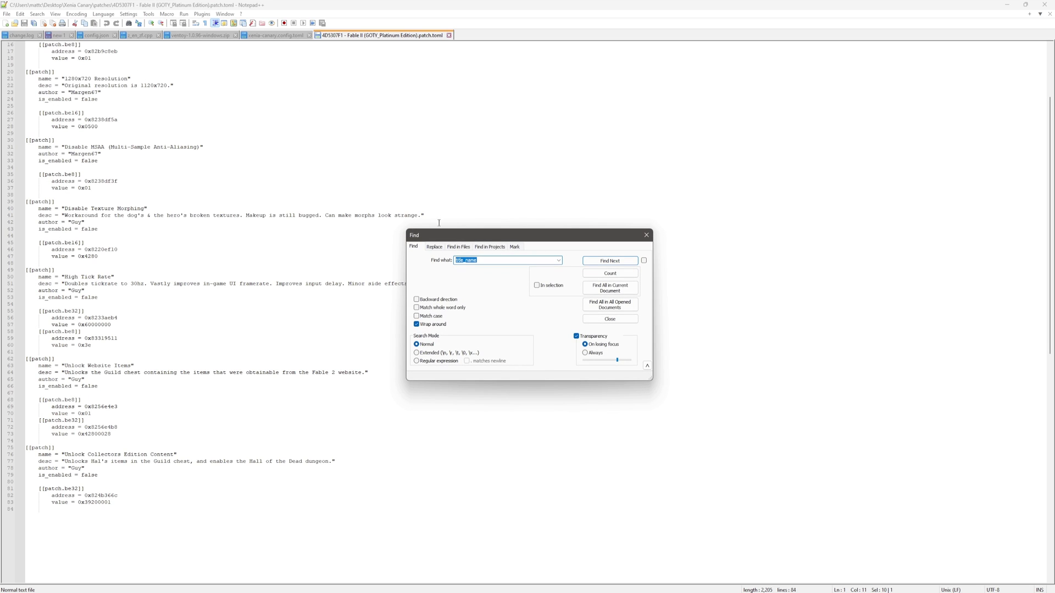
click(435, 247)
text(false)
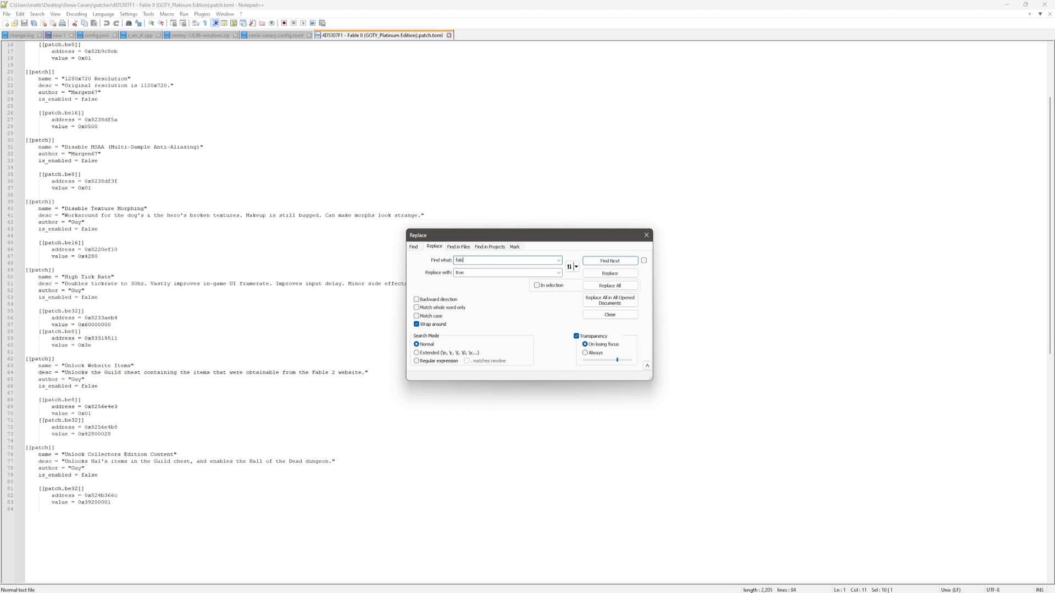
click(613, 286)
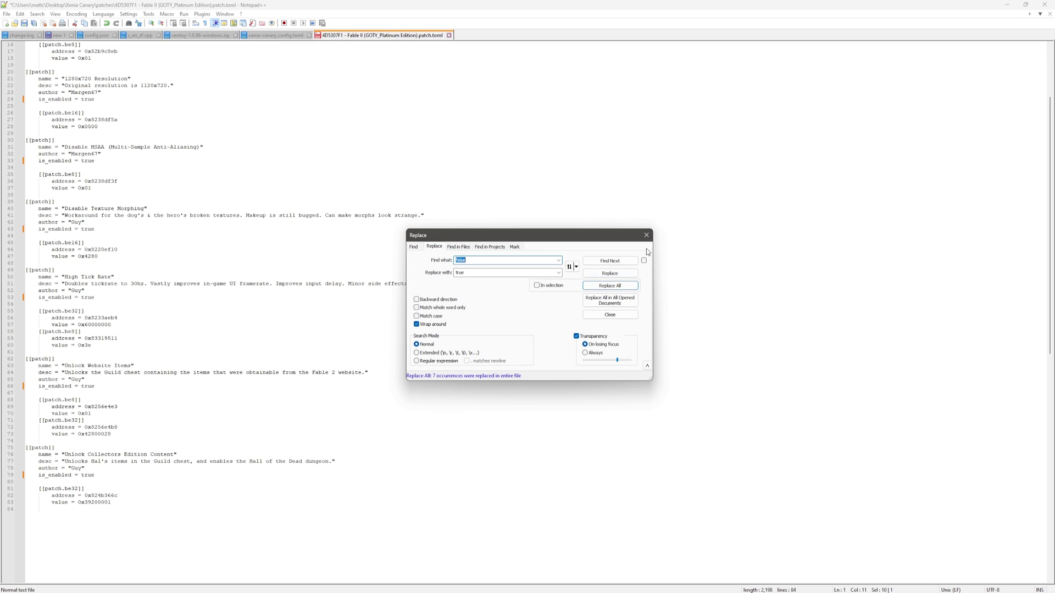
click(647, 236)
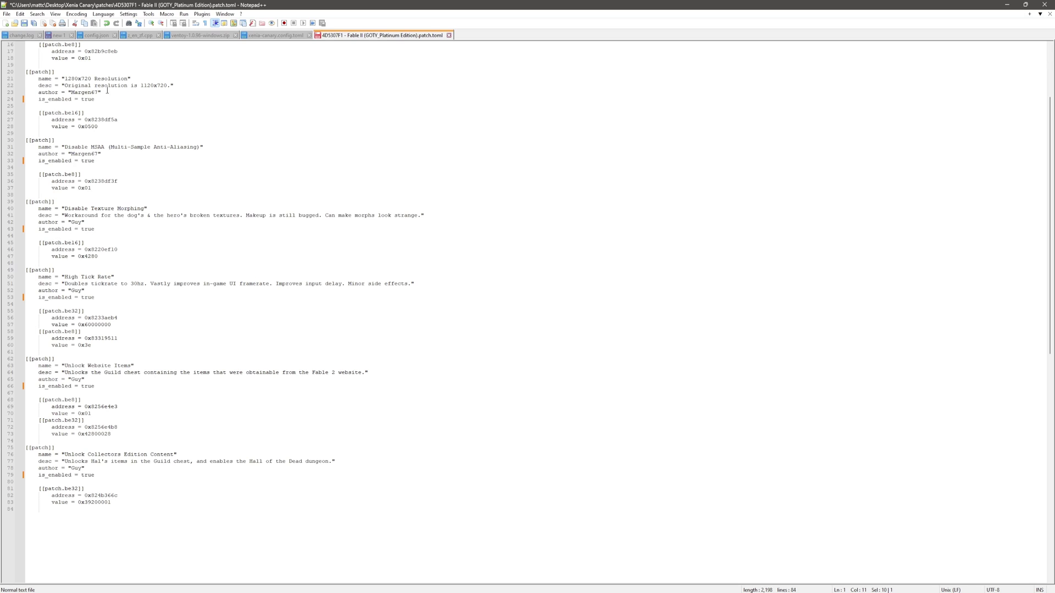
key(ctrl+s)
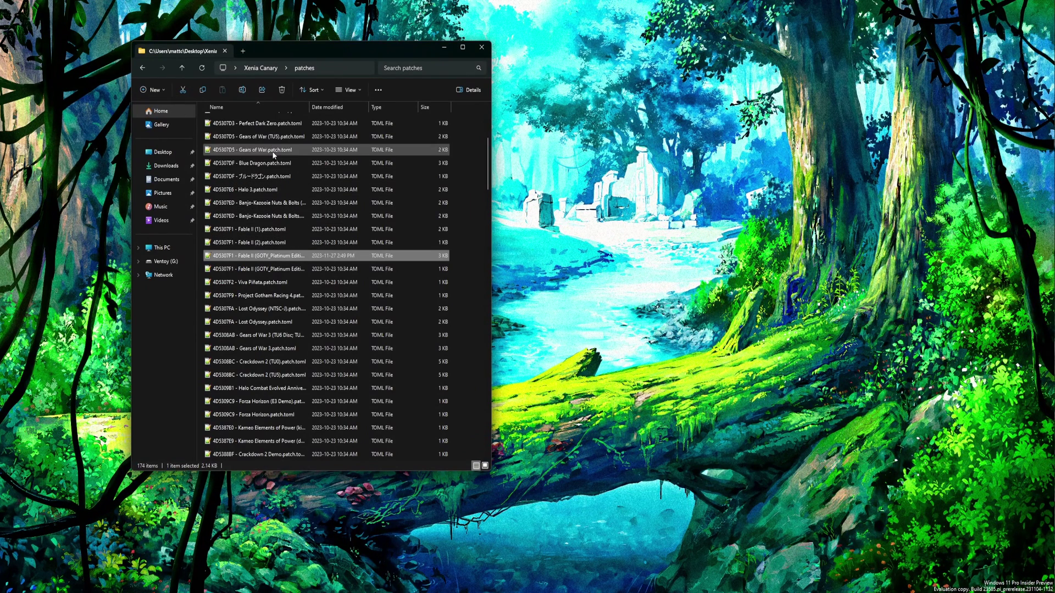
Step: Launch xenia_canary.exe, load the Fable 2 ISO, and reposition the emulator window
click(258, 68)
double_click(248, 147)
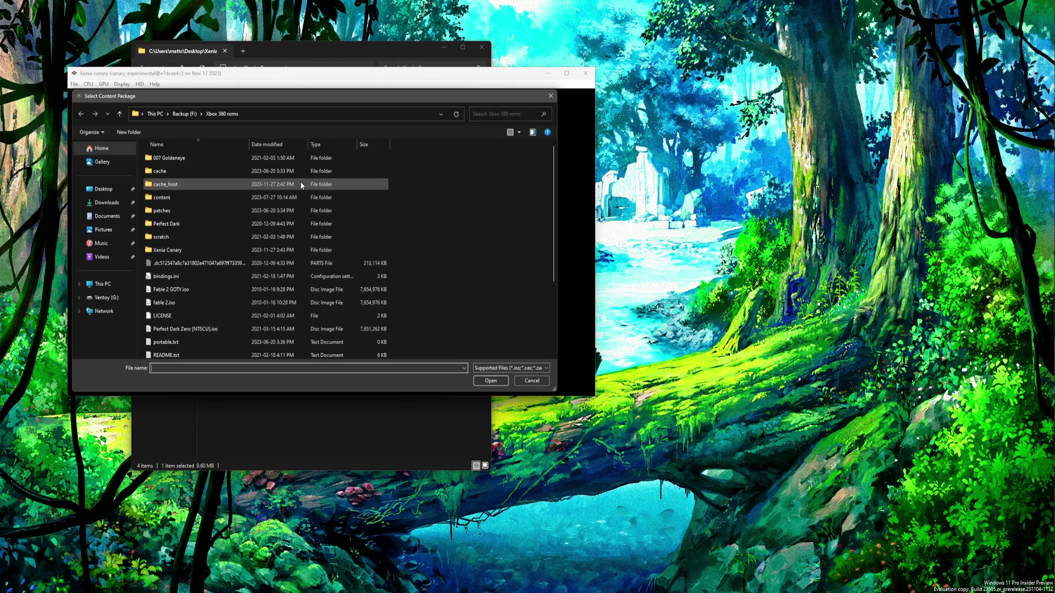
double_click(190, 288)
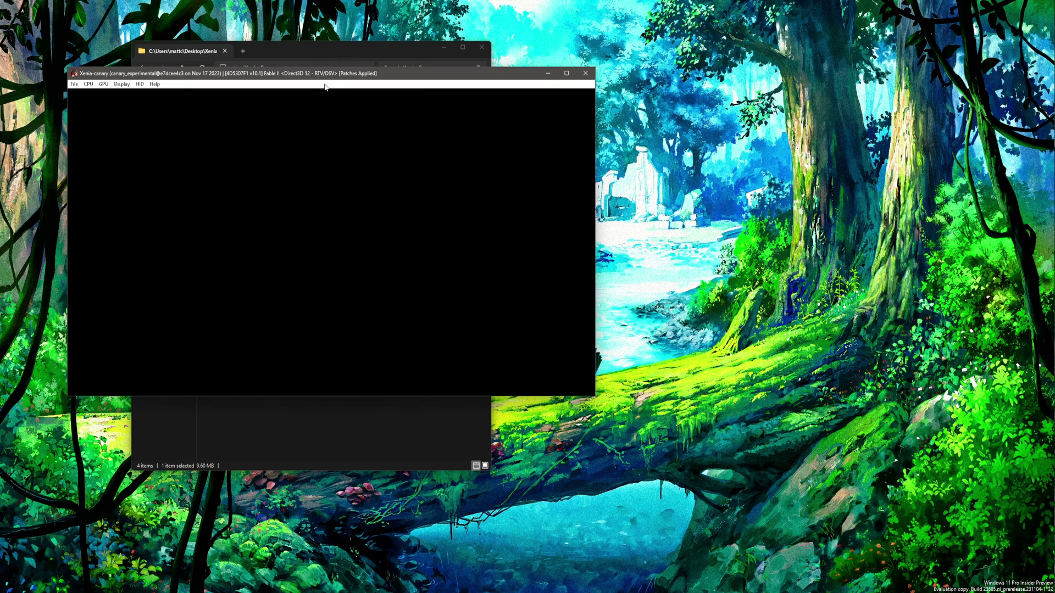
drag(323, 75, 729, 58)
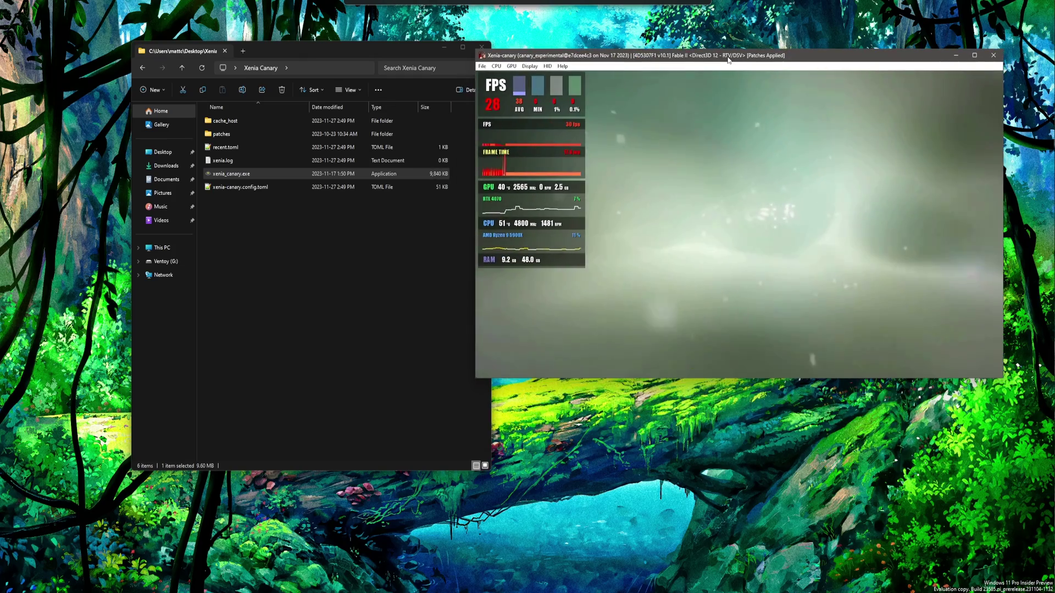
drag(729, 58, 424, 41)
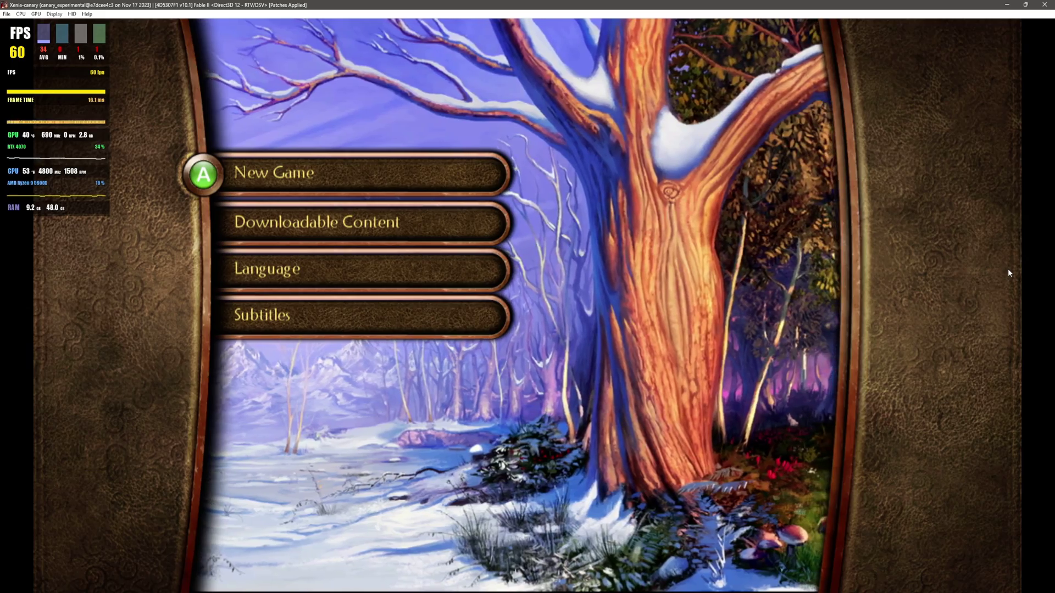
Step: Start a New Game and choose the girl as the hero
key(Down)
key(Up)
key(Return)
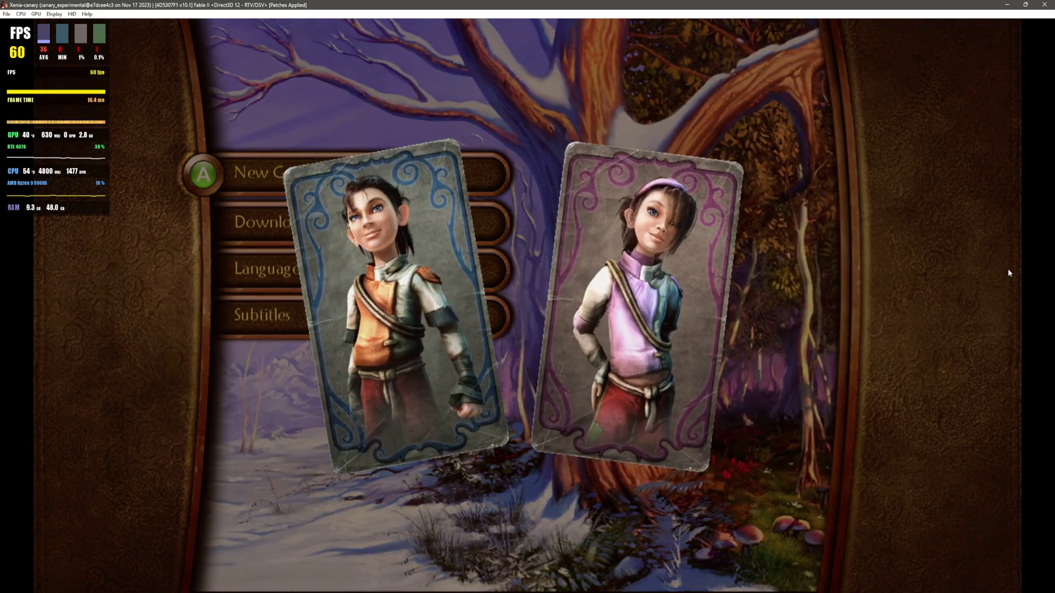
key(Right)
key(Return)
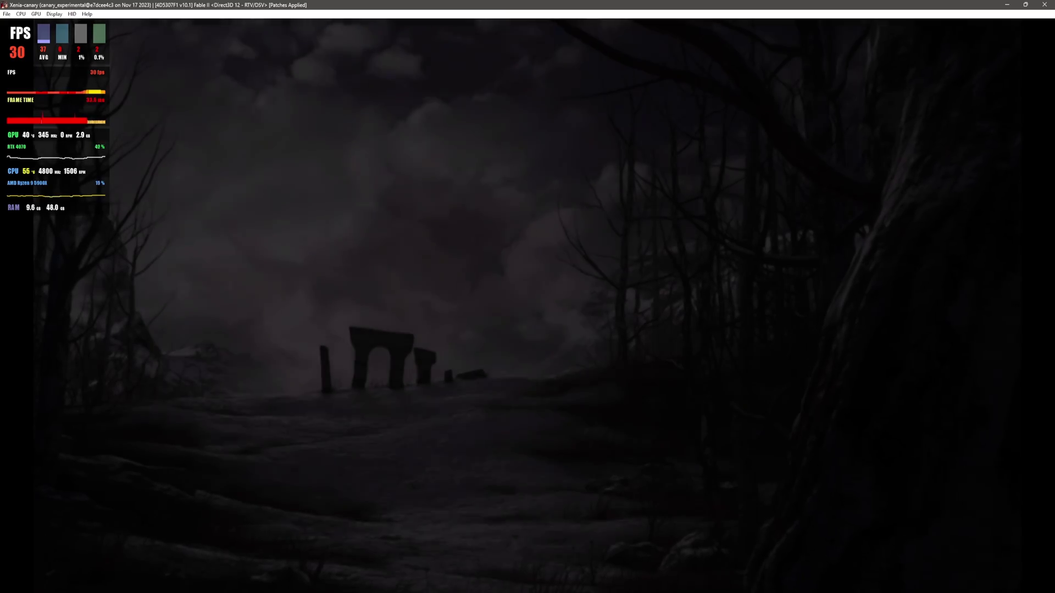
Step: Check the Windows sound output devices, then pause and resume the opening cutscene
key(super+a)
click(1034, 551)
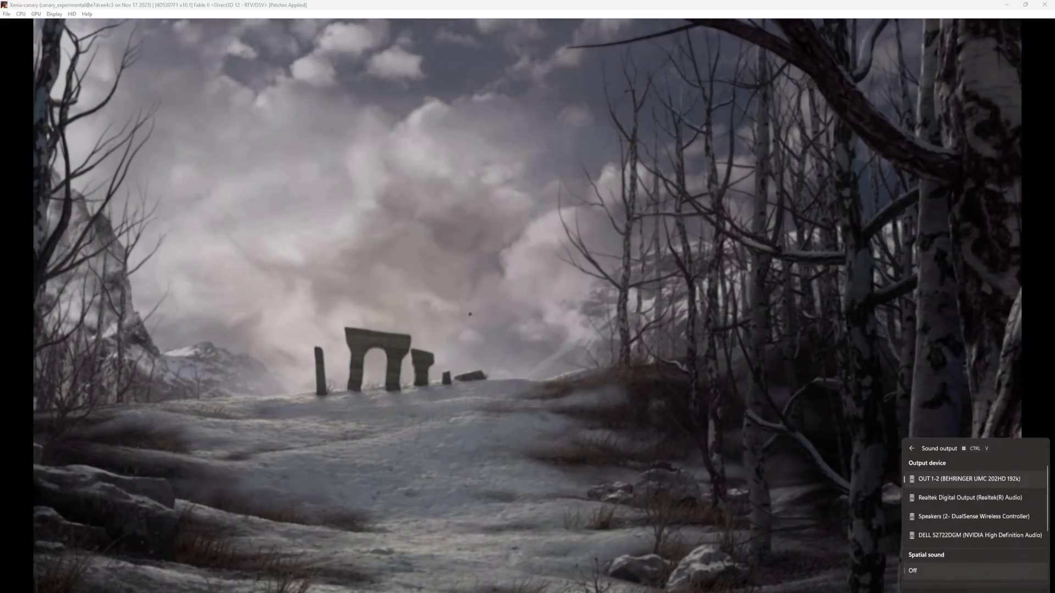
key(Escape)
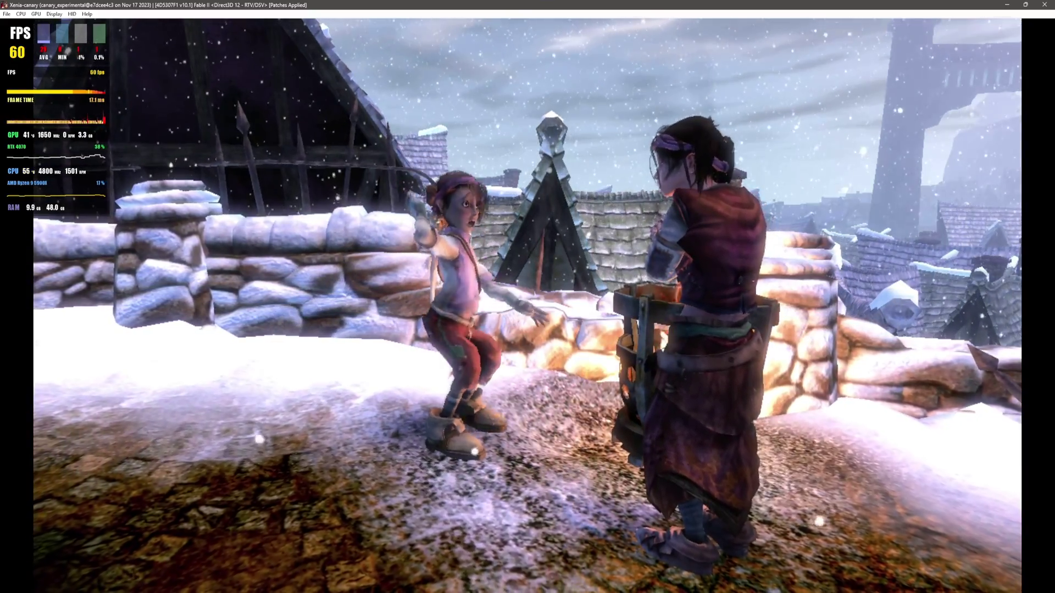
key(Return)
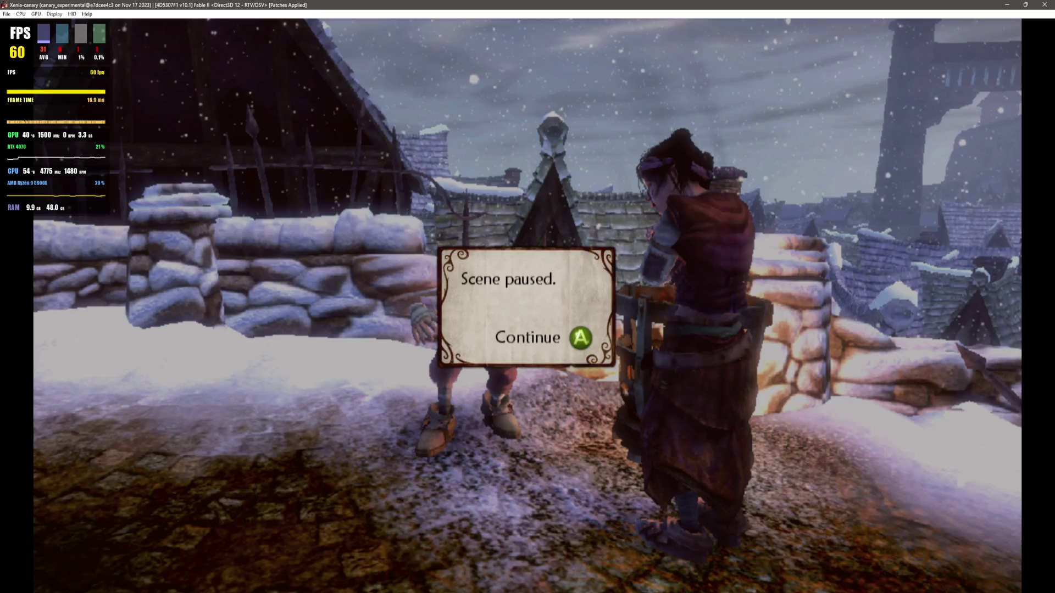
key(Return)
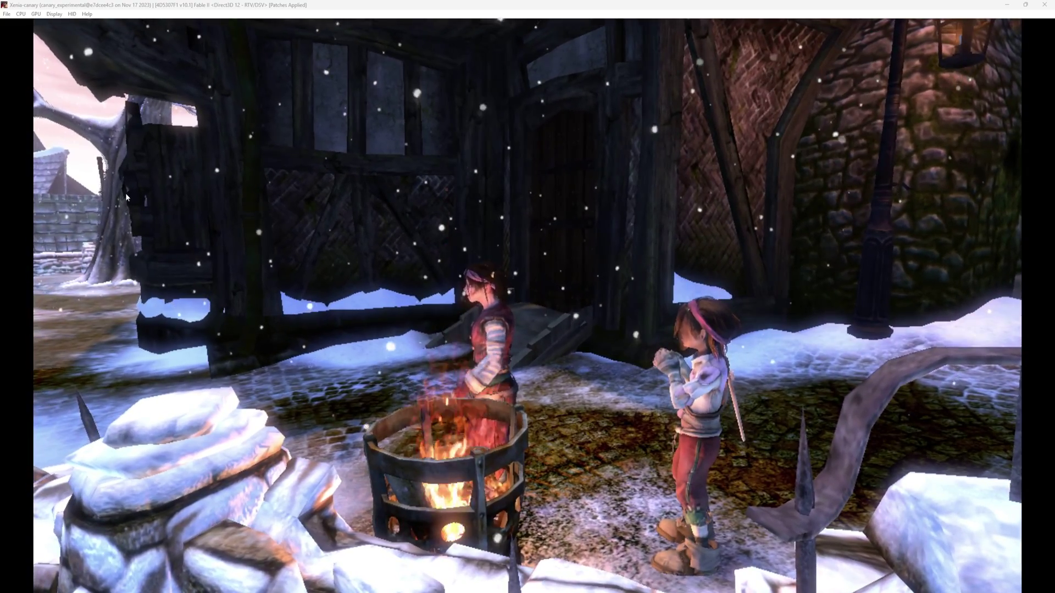
Step: Refocus the Xenia window and play through the town to Mystical Murgo's wagon
click(126, 197)
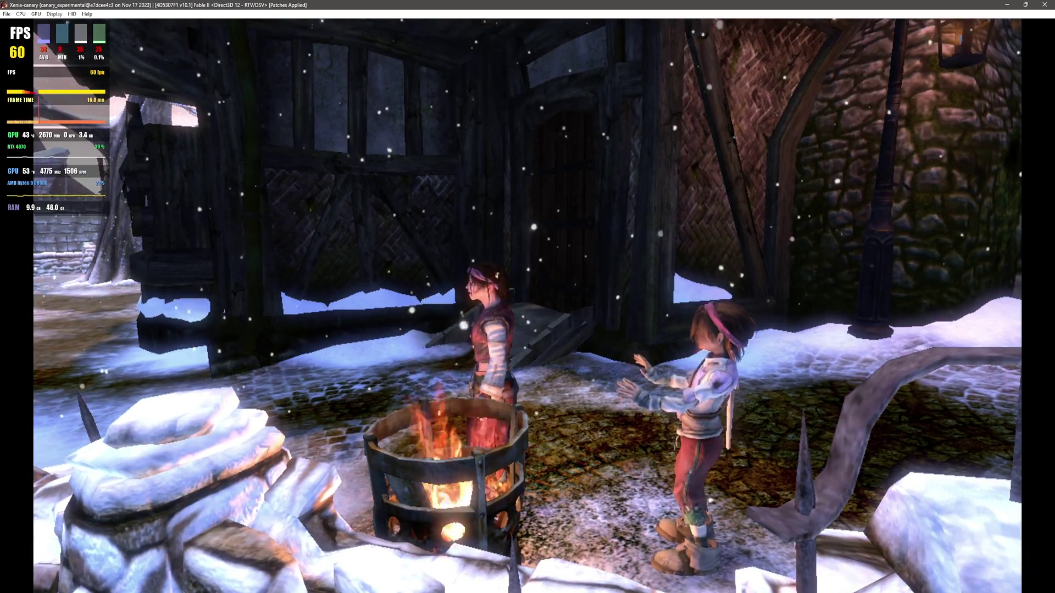